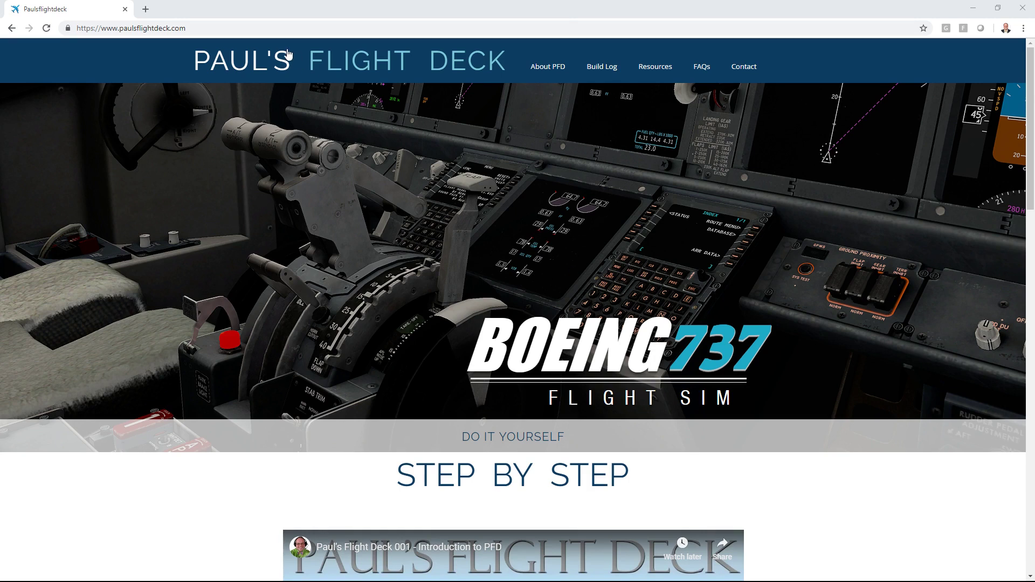
- Go to the website simvim.com
{"action": "left_click", "coordinate": [265, 30]}
{"action": "type", "text": "simvim.com"}
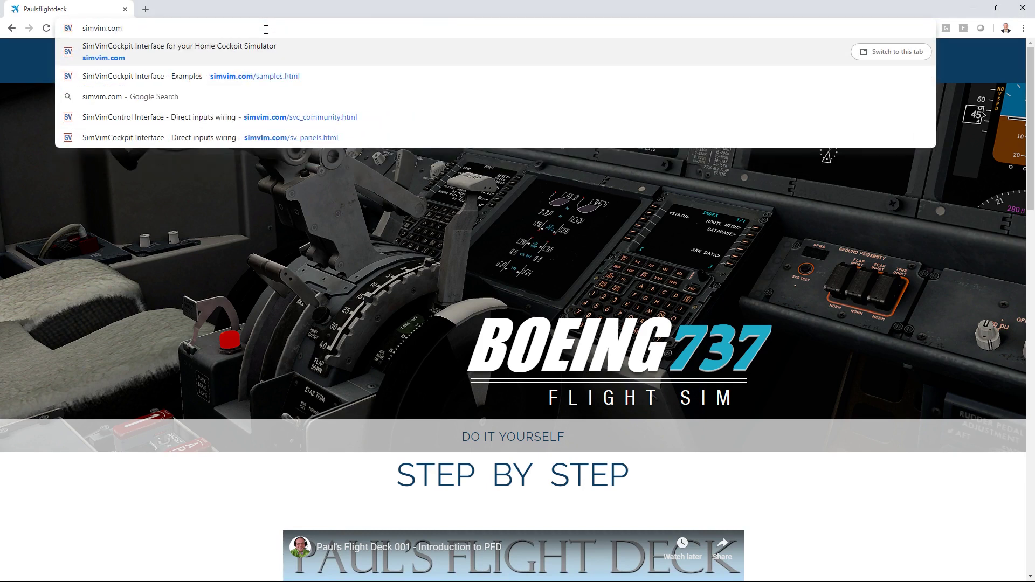
{"action": "key", "text": "Return"}
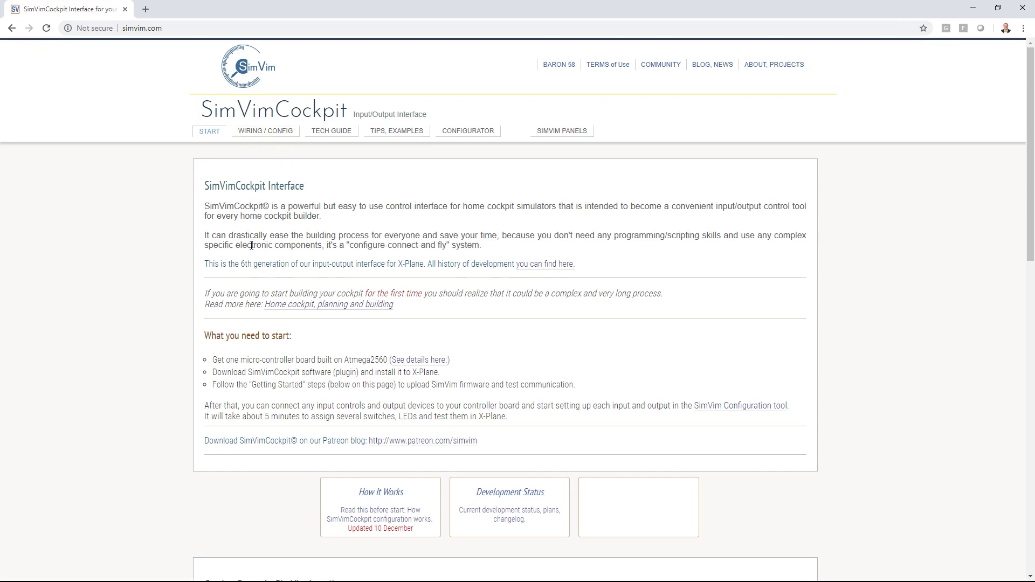
- Look over the Getting Started section and open the linked SimVim Patreon blog to view the SimVimCockpit v0.9.29 post
{"action": "scroll", "coordinate": [350, 381], "scroll_direction": "down", "scroll_amount": 8}
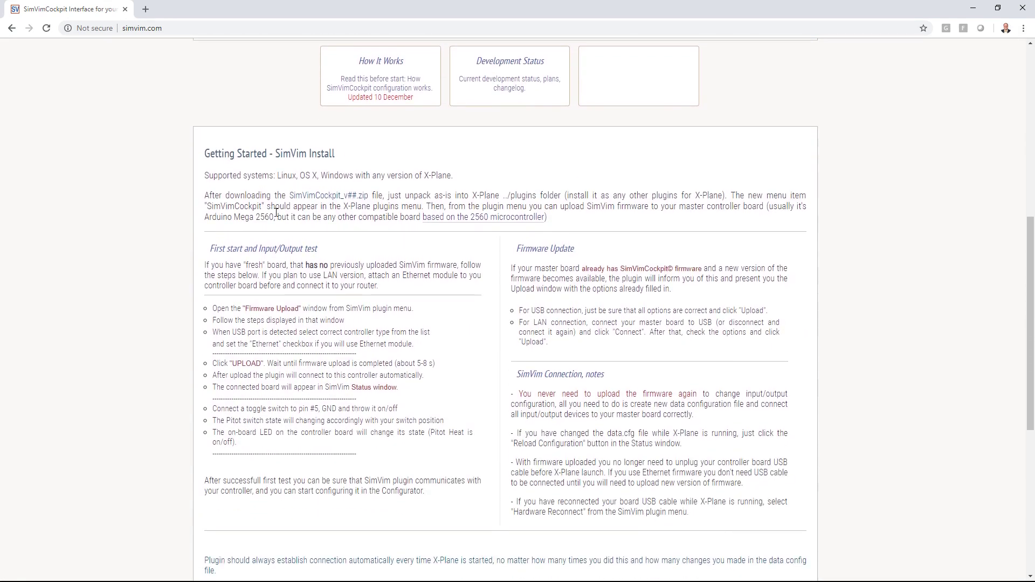
{"action": "scroll", "coordinate": [383, 396], "scroll_direction": "up", "scroll_amount": 8}
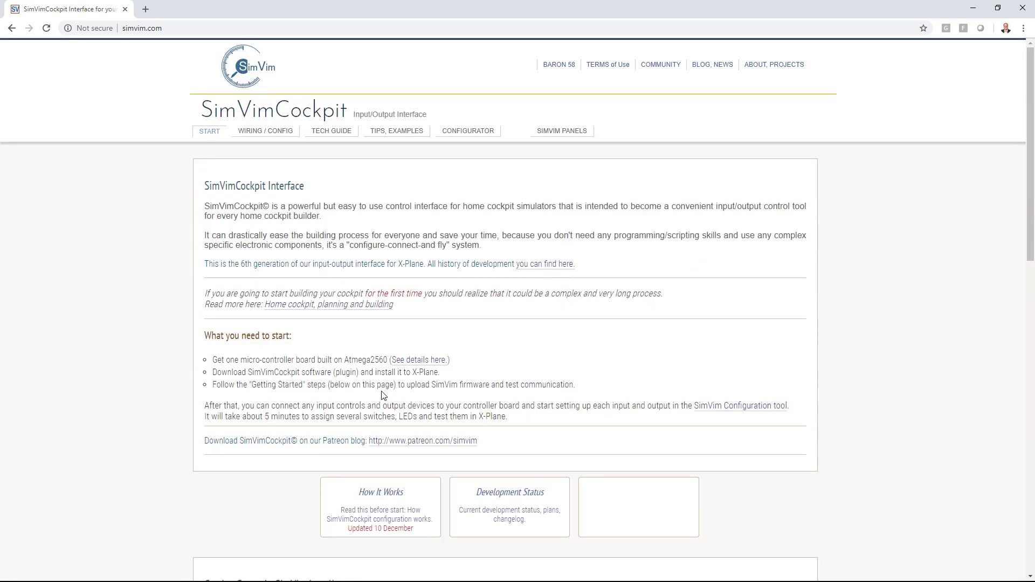
{"action": "left_click", "coordinate": [443, 441]}
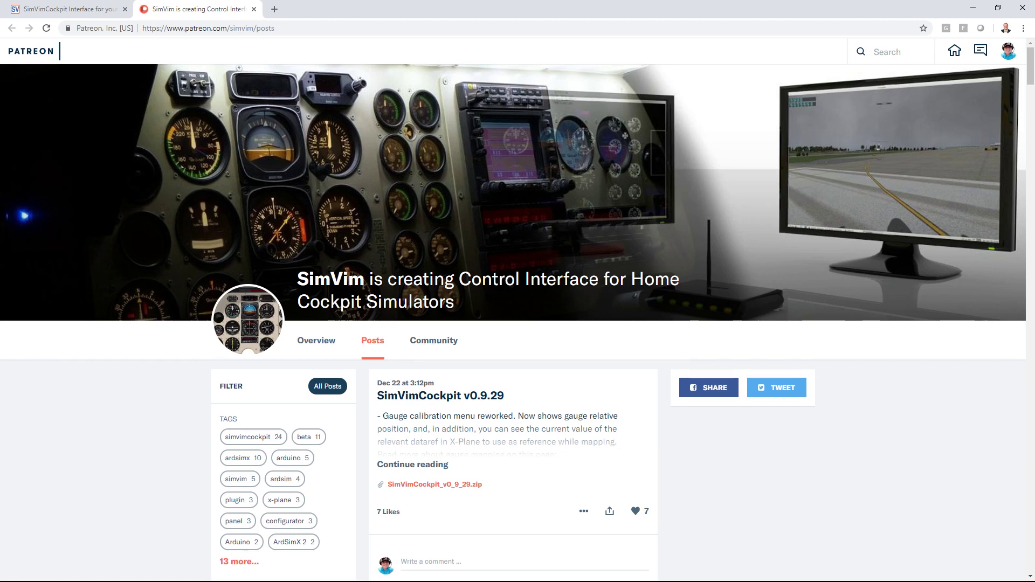
{"action": "scroll", "coordinate": [379, 290], "scroll_direction": "down", "scroll_amount": 3}
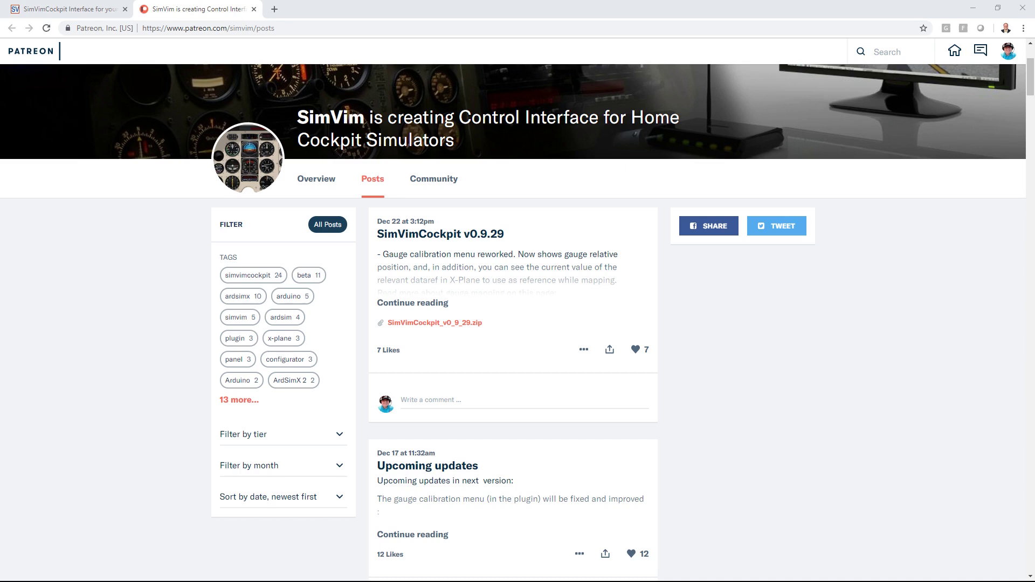
- In File Explorer, check the SimVim plugin folder under X-Plane 11\Resources\plugins, and close the window
{"action": "key", "text": "alt+Tab"}
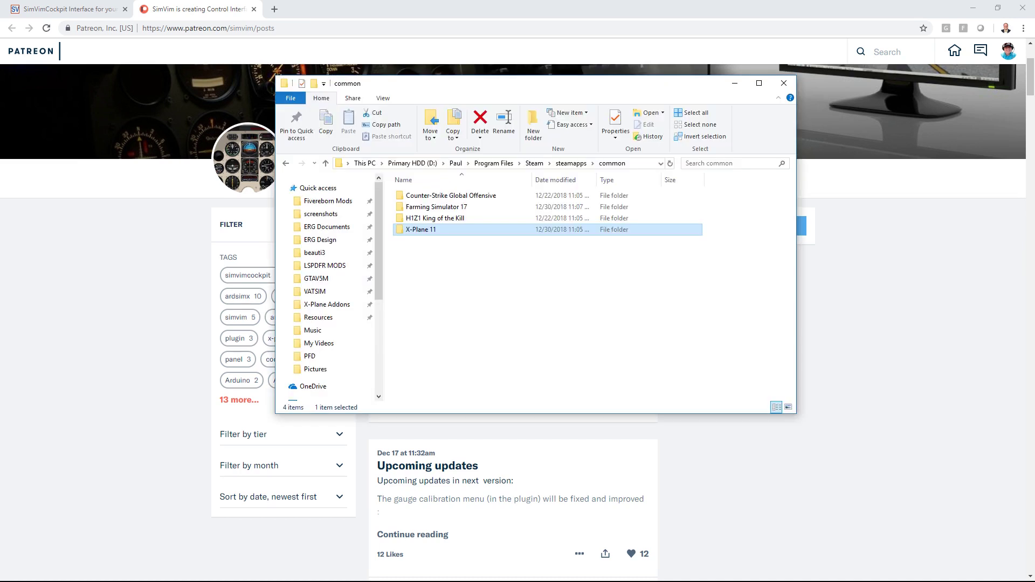
{"action": "left_click", "coordinate": [496, 279]}
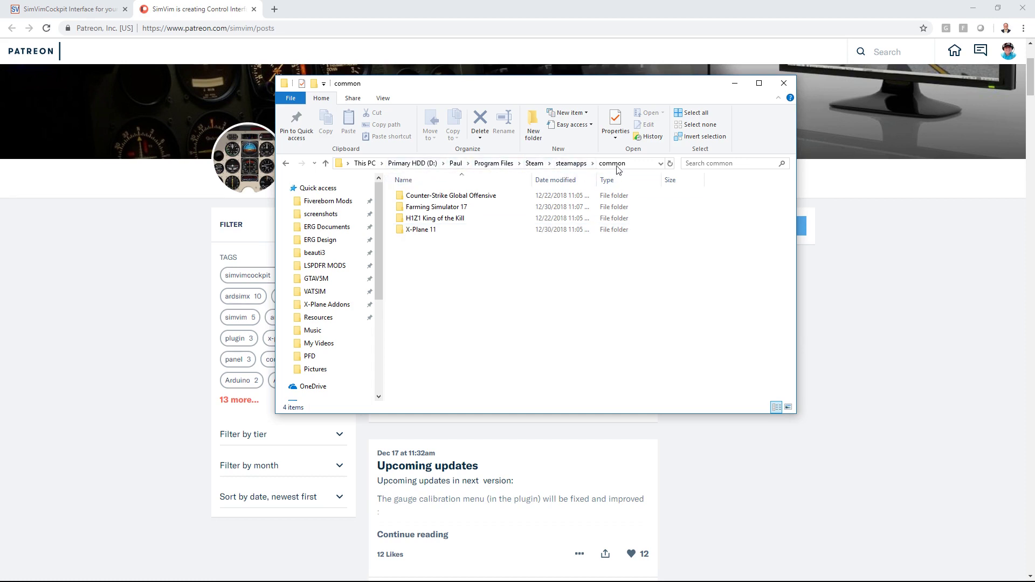
{"action": "double_click", "coordinate": [456, 232]}
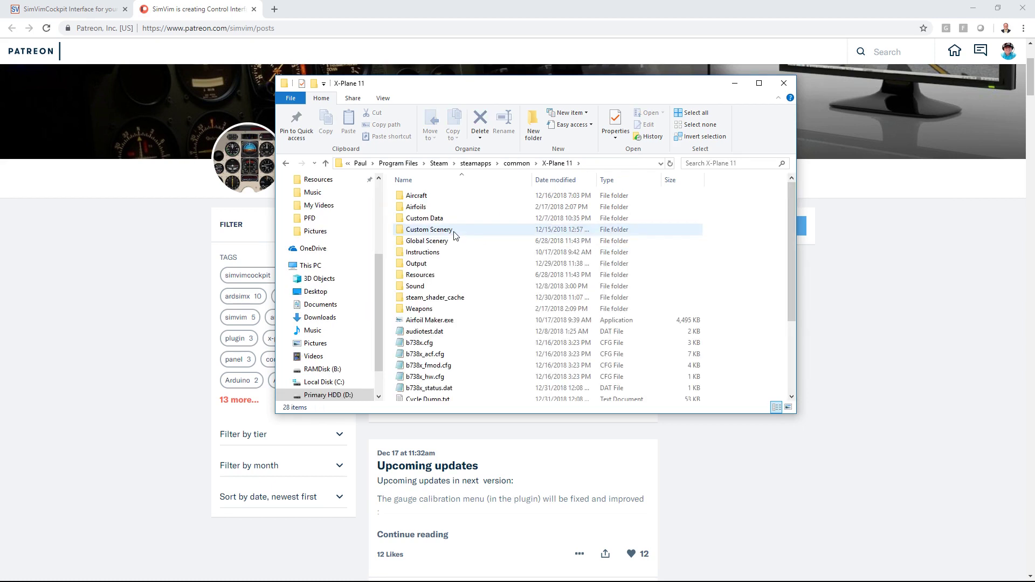
{"action": "double_click", "coordinate": [437, 276]}
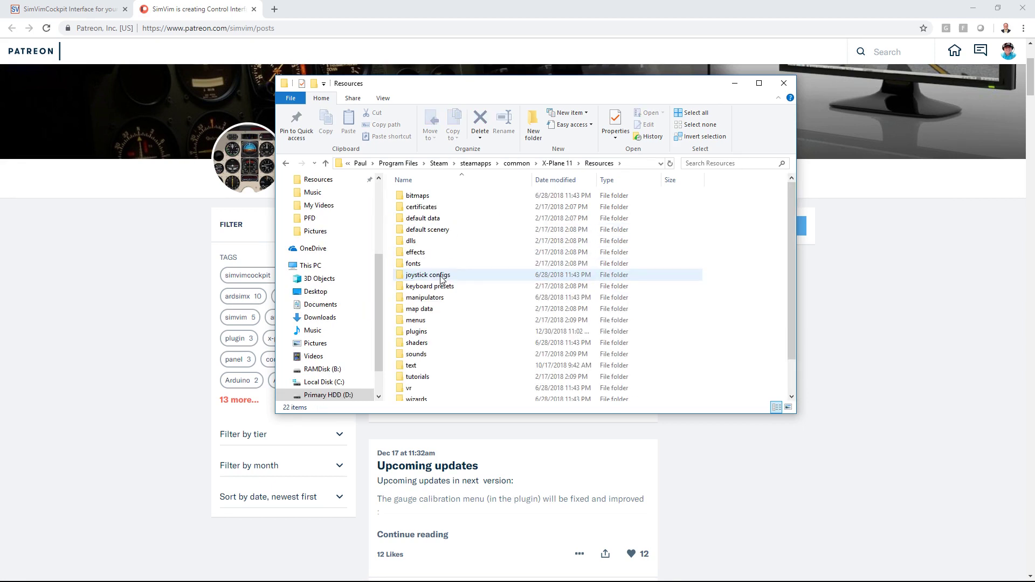
{"action": "double_click", "coordinate": [422, 331]}
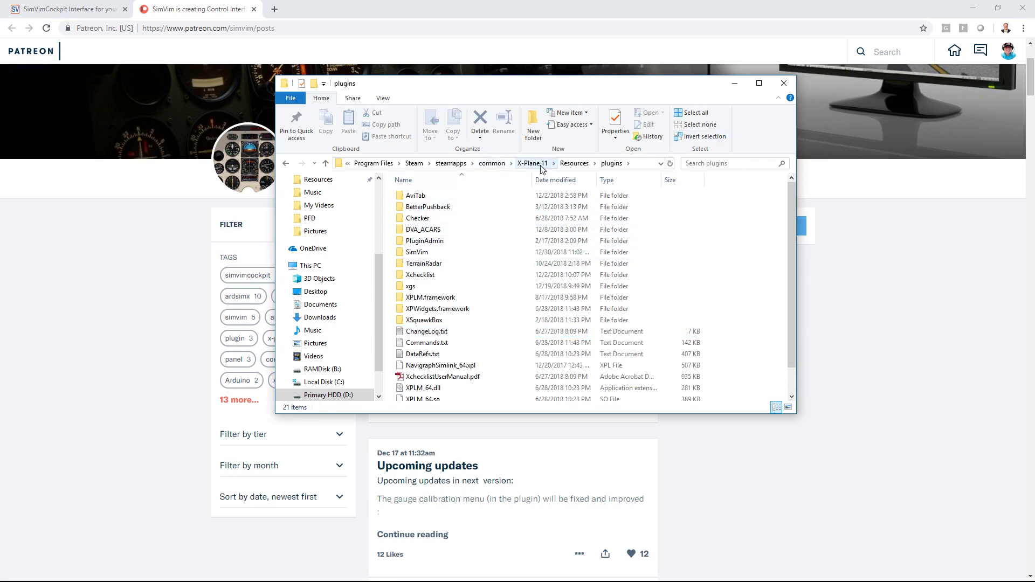
{"action": "double_click", "coordinate": [439, 253]}
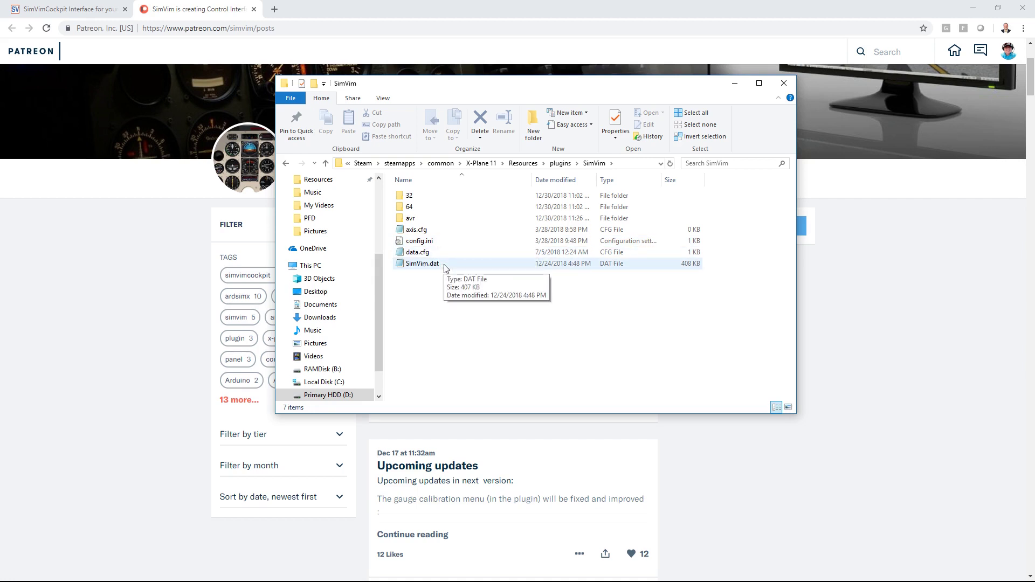
{"action": "left_click", "coordinate": [782, 86]}
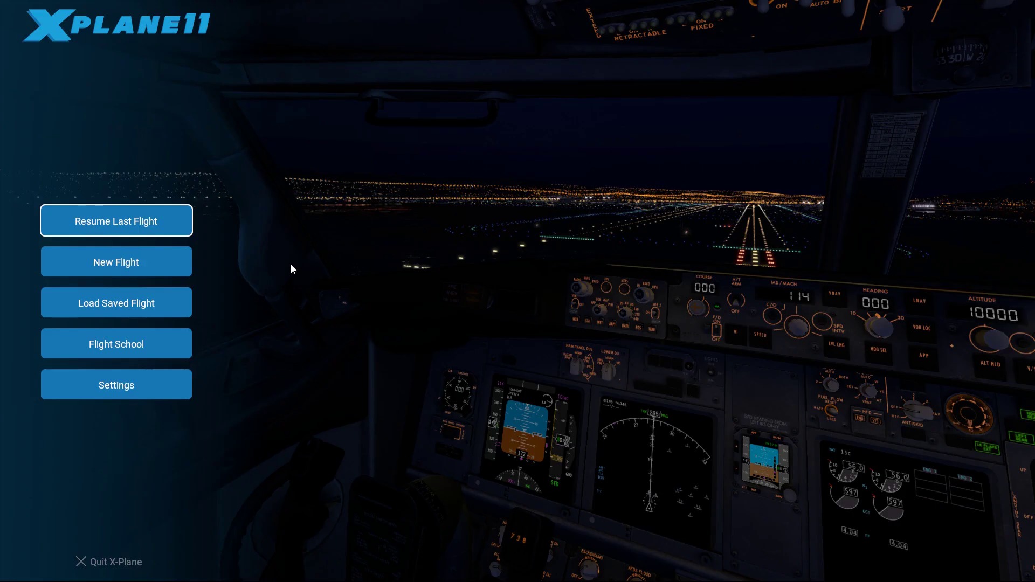
- Start a new X-Plane flight with the preselected Boeing 737-800X, let it run briefly and leave it paused
{"action": "left_click", "coordinate": [148, 263]}
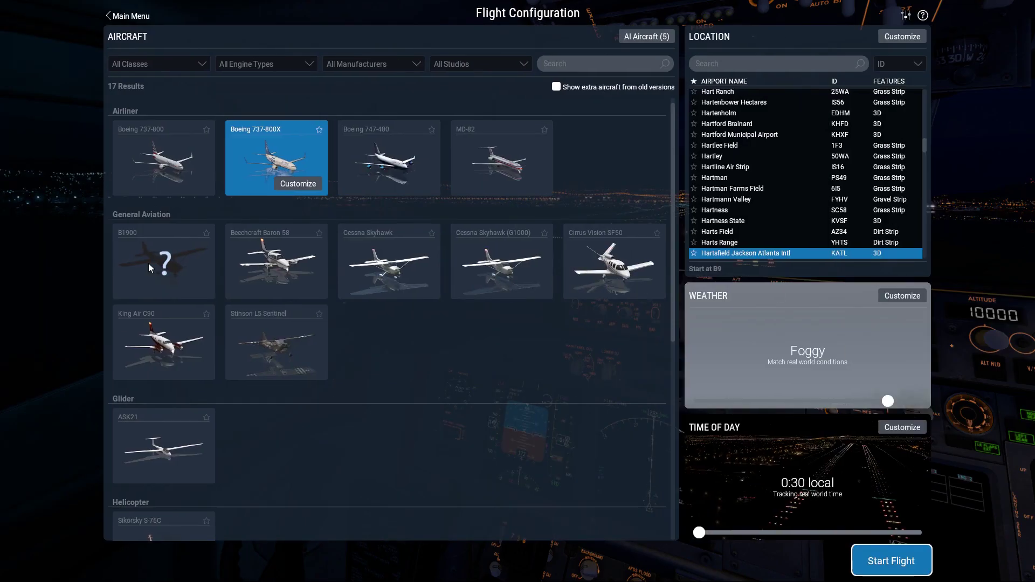
{"action": "left_click", "coordinate": [890, 559]}
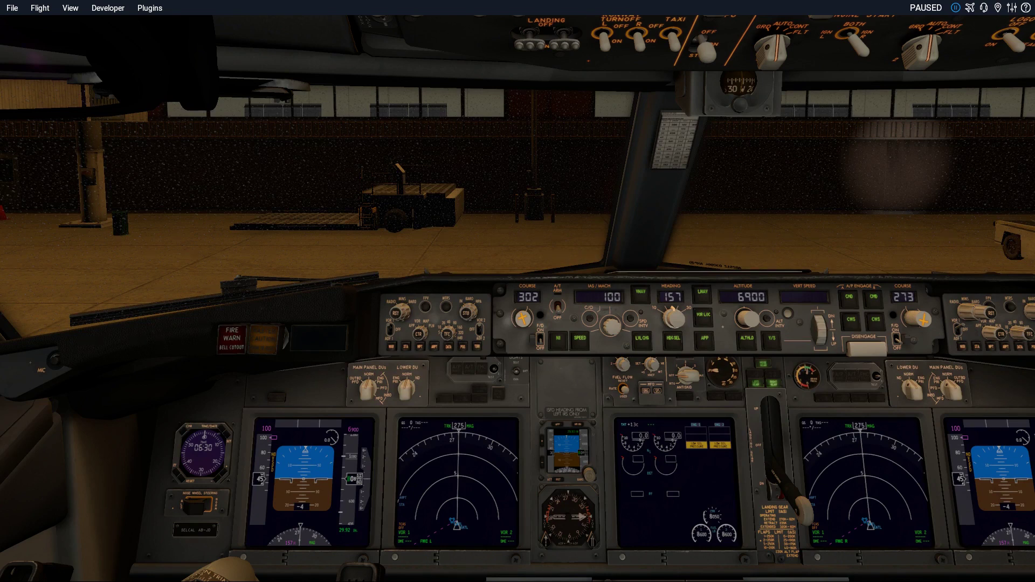
{"action": "left_click", "coordinate": [955, 8]}
{"action": "left_click", "coordinate": [955, 7]}
- Upload the SimVimCockpit firmware to the USB controller as a Mega 2560 master board and close the plugin's status window
{"action": "left_click", "coordinate": [162, 9]}
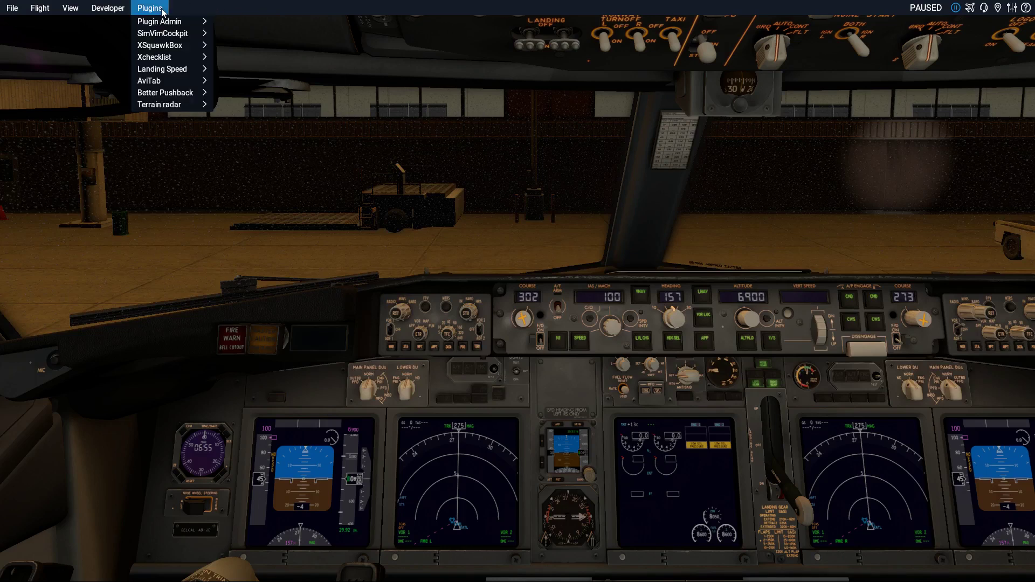
{"action": "mouse_move", "coordinate": [162, 36]}
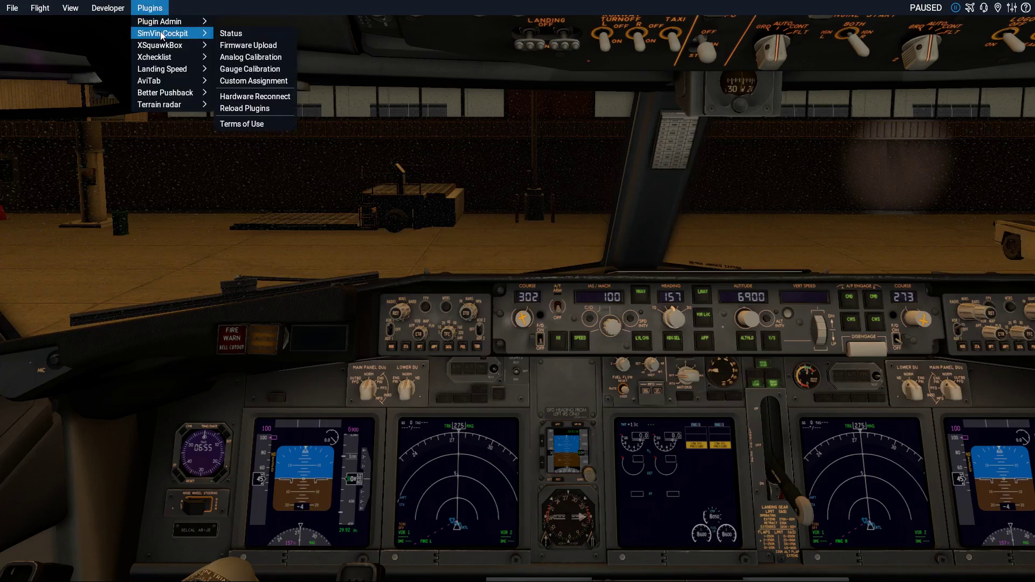
{"action": "left_click", "coordinate": [254, 47]}
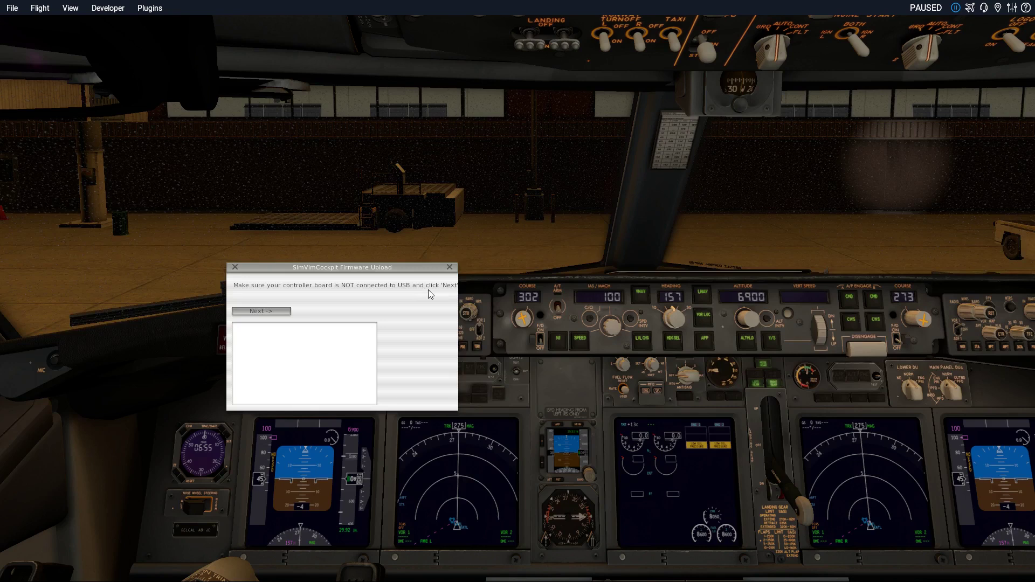
{"action": "left_click", "coordinate": [286, 312]}
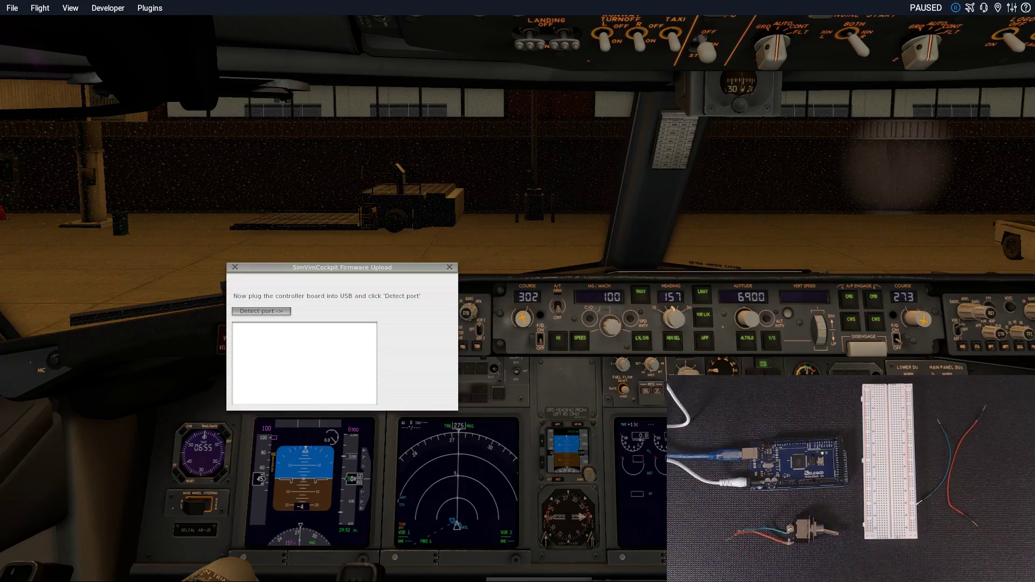
{"action": "left_click", "coordinate": [275, 311]}
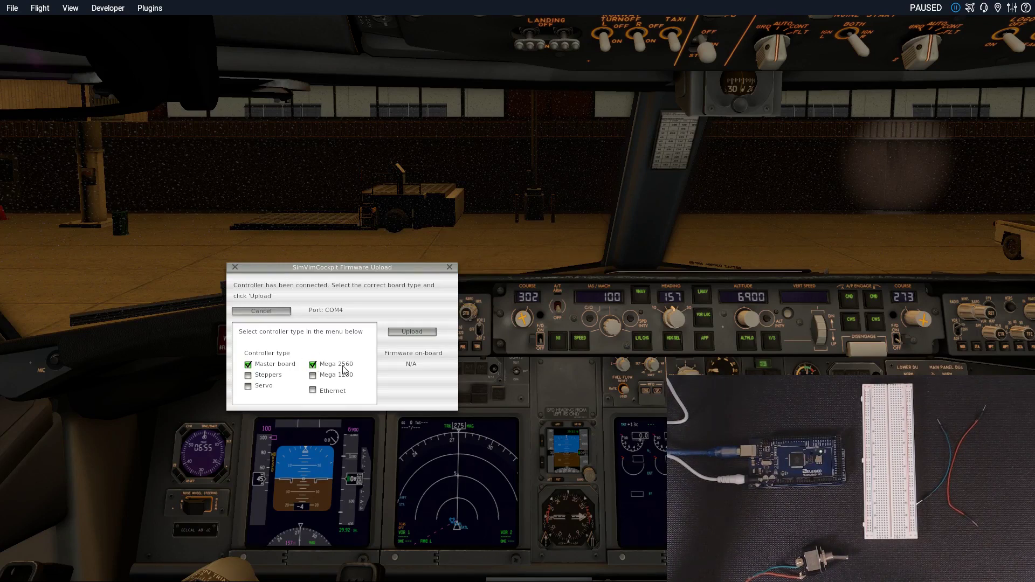
{"action": "left_click", "coordinate": [415, 332]}
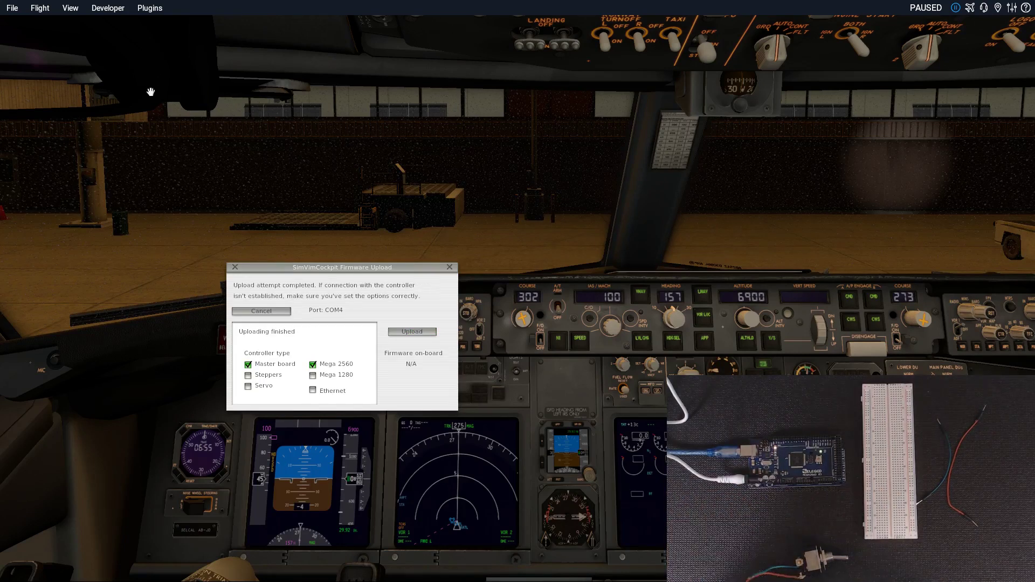
{"action": "left_click_drag", "start_coordinate": [141, 255], "coordinate": [350, 197]}
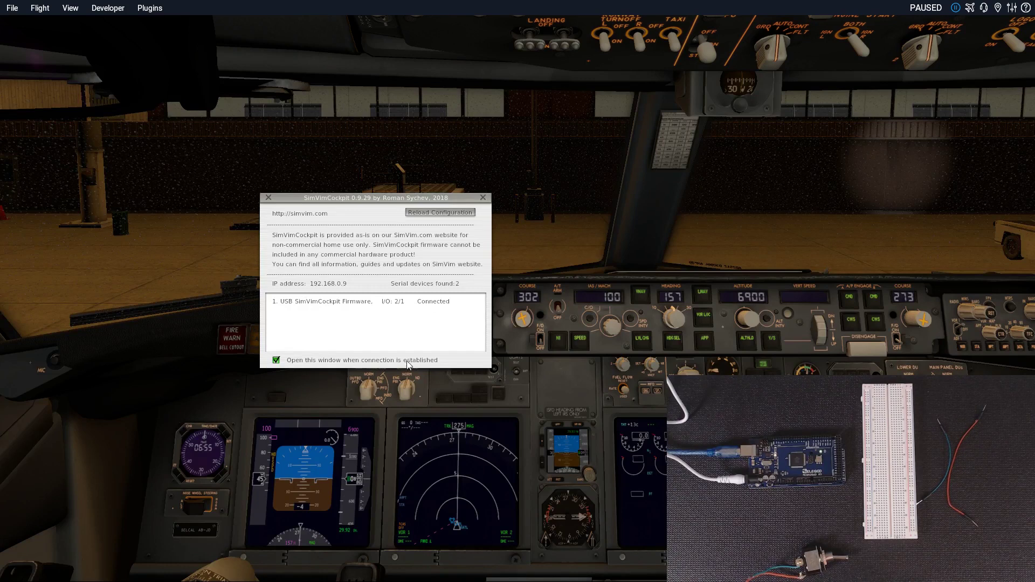
{"action": "left_click", "coordinate": [485, 200]}
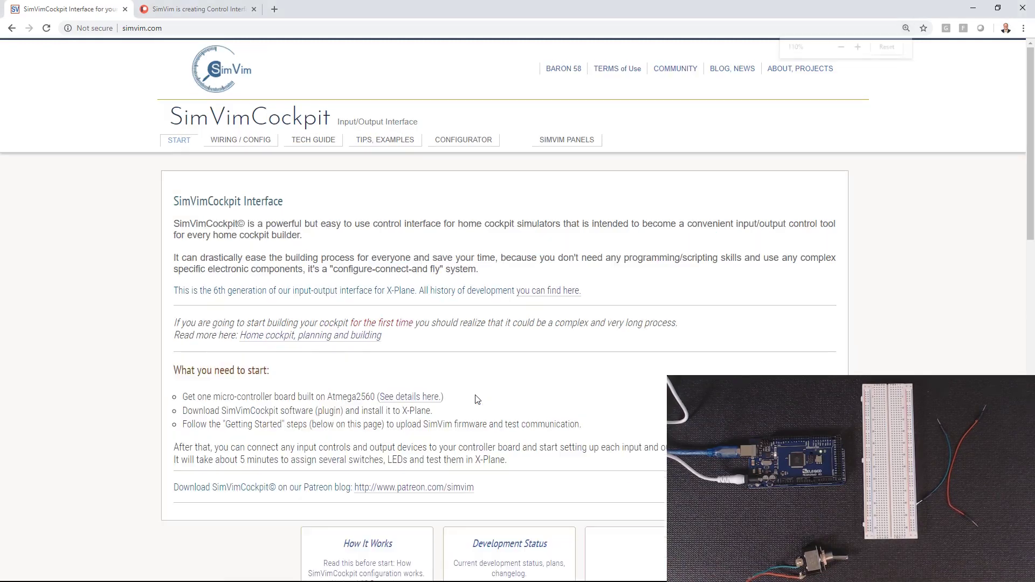
- Switch to the browser, enlarge the SimVim page to 150% and read the "First start and Input/Output test" instructions
{"action": "key", "text": "ctrl+plus"}
{"action": "key", "text": "ctrl+plus"}
{"action": "key", "text": "ctrl+plus"}
{"action": "scroll", "coordinate": [474, 398], "scroll_direction": "down", "scroll_amount": 8}
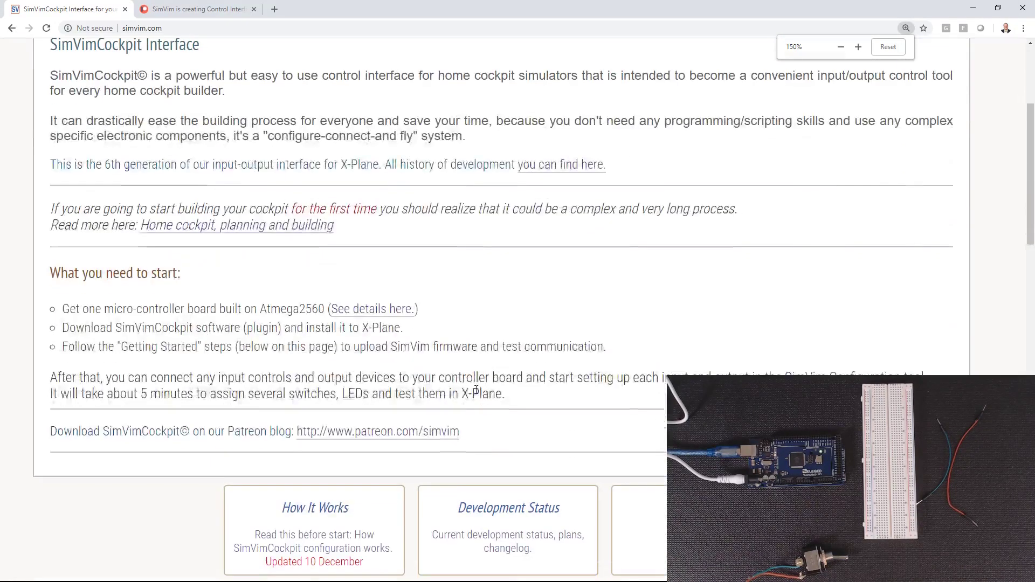
{"action": "scroll", "coordinate": [472, 397], "scroll_direction": "down", "scroll_amount": 6}
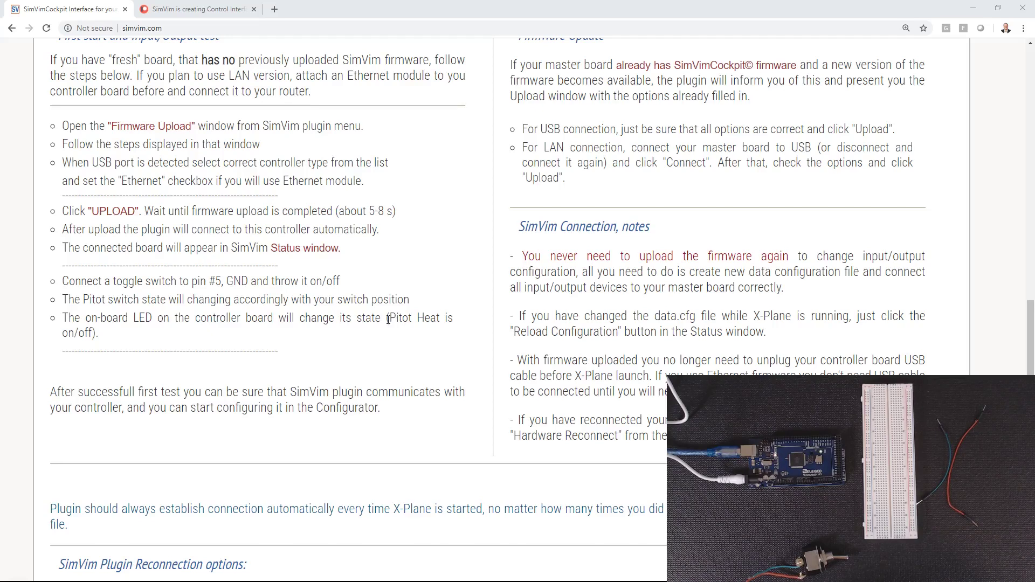
{"action": "scroll", "coordinate": [225, 315], "scroll_direction": "down", "scroll_amount": 1}
{"action": "scroll", "coordinate": [225, 318], "scroll_direction": "up", "scroll_amount": 2}
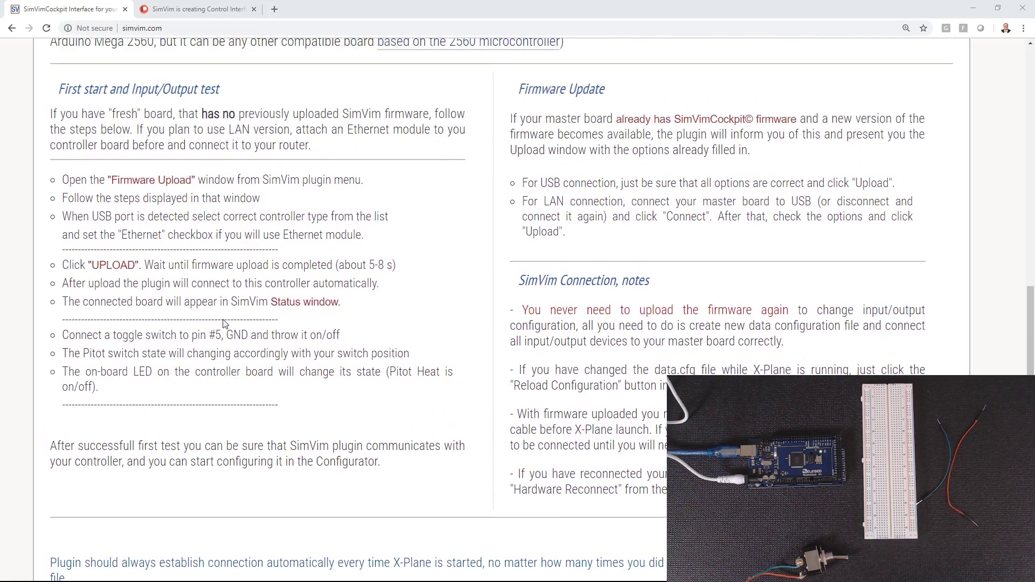
{"action": "scroll", "coordinate": [223, 320], "scroll_direction": "down", "scroll_amount": 1}
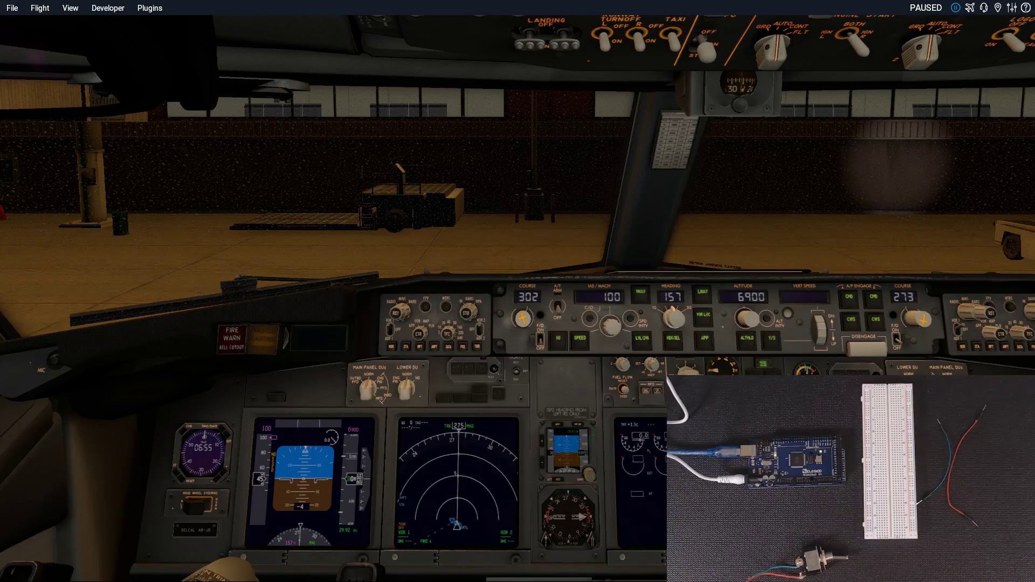
- Resume the flight in X-Plane and set both probe heat switches, A and B, on the overhead panel to OFF
{"action": "key", "text": "p"}
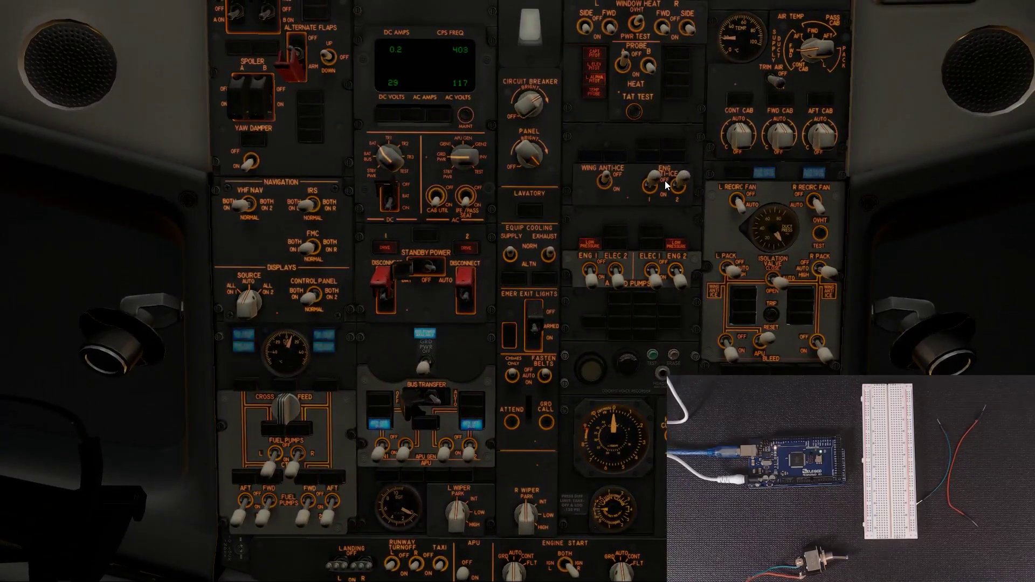
{"action": "key", "text": "equal"}
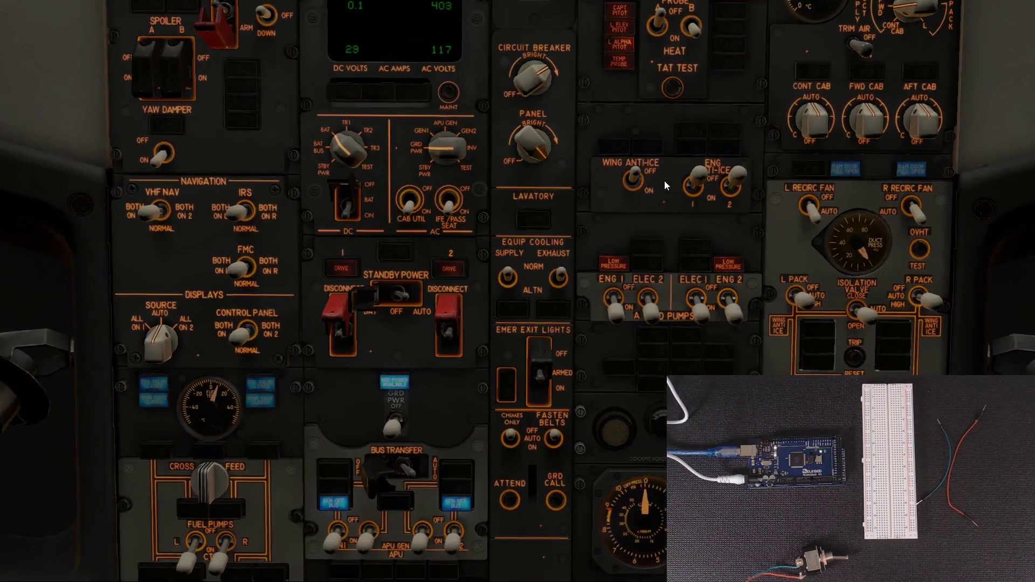
{"action": "key", "text": "Up"}
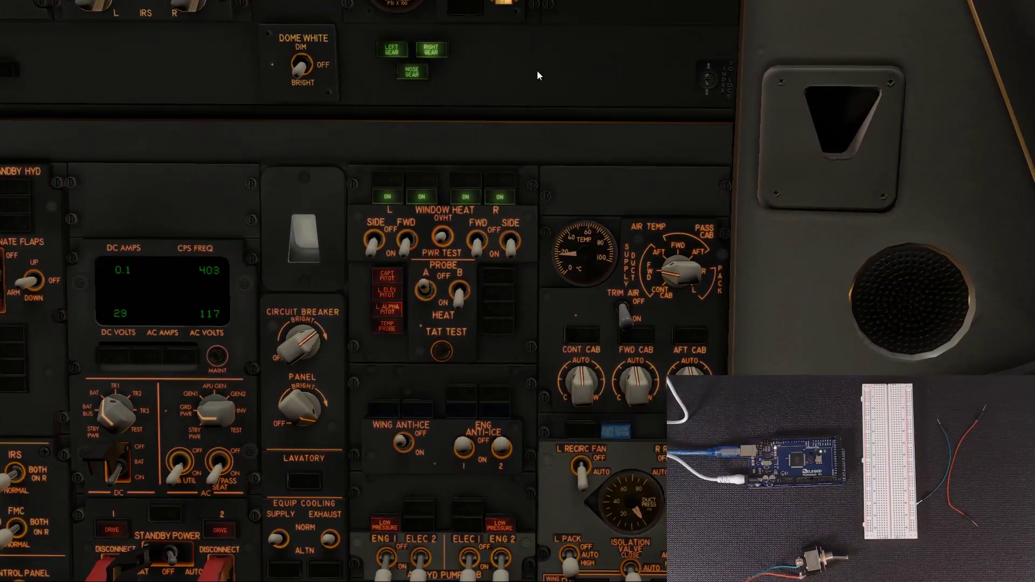
{"action": "key", "text": "equal"}
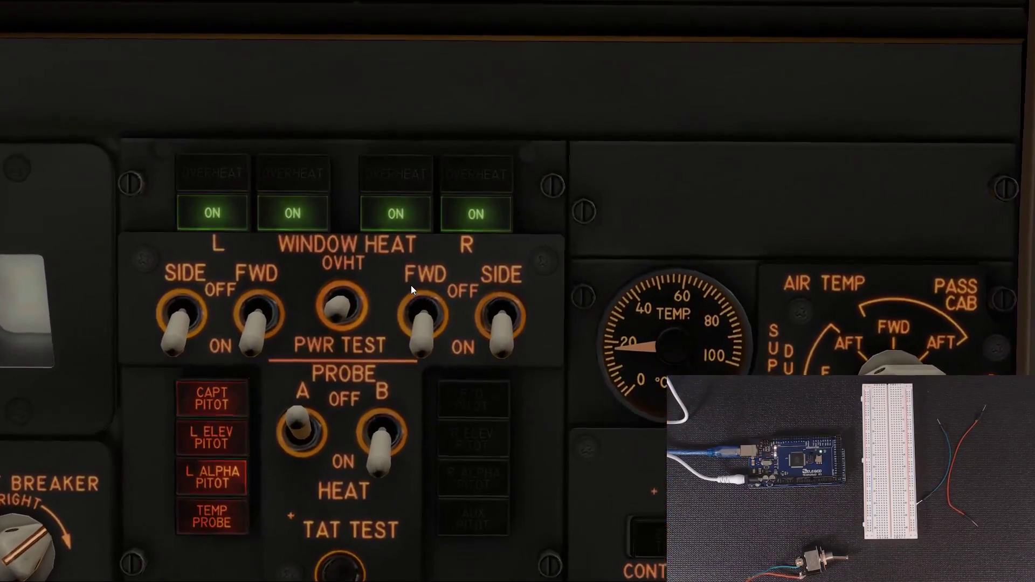
{"action": "key", "text": "minus"}
{"action": "key", "text": "equal"}
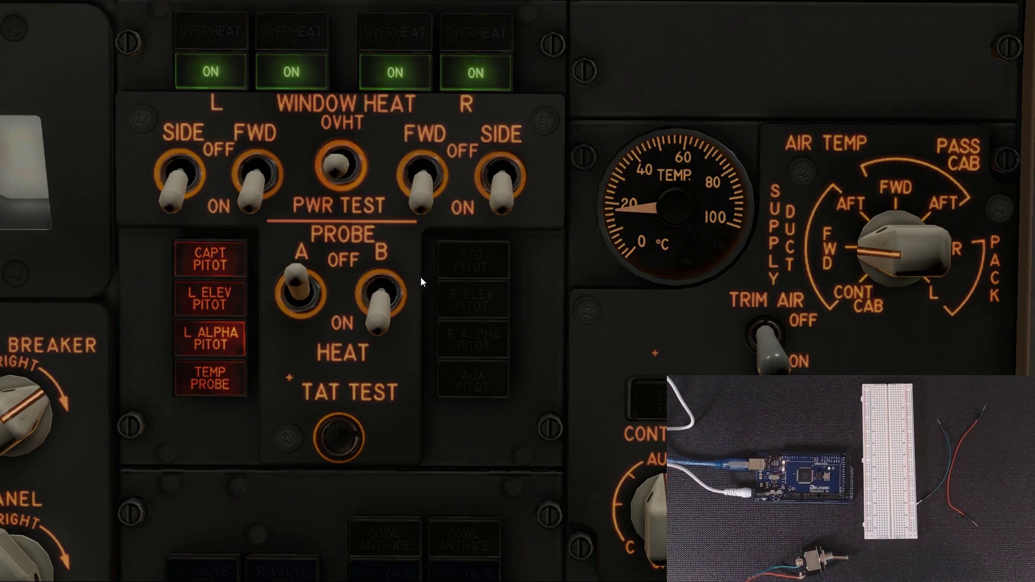
{"action": "left_click", "coordinate": [296, 287]}
{"action": "left_click", "coordinate": [308, 302]}
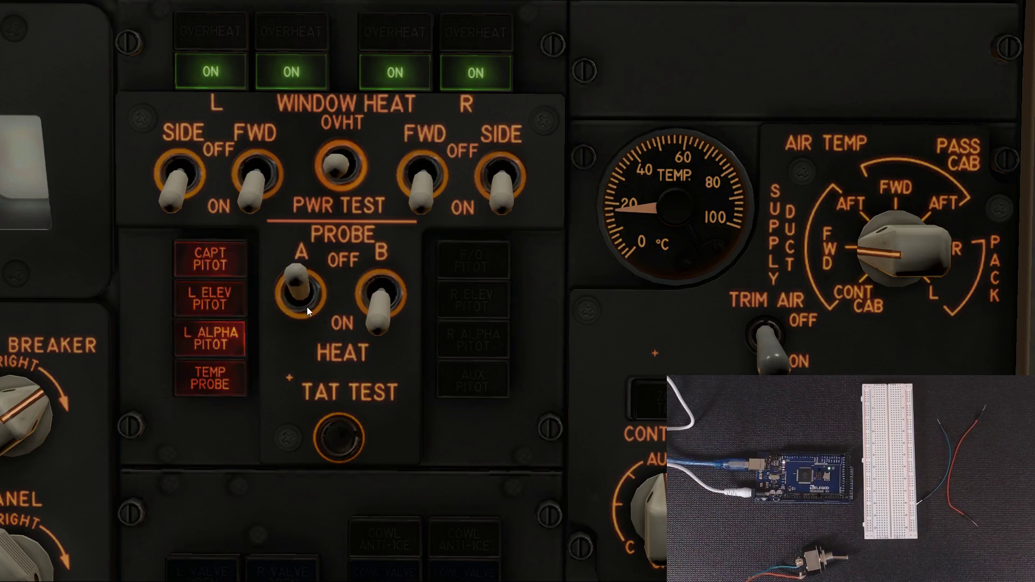
{"action": "left_click", "coordinate": [374, 307]}
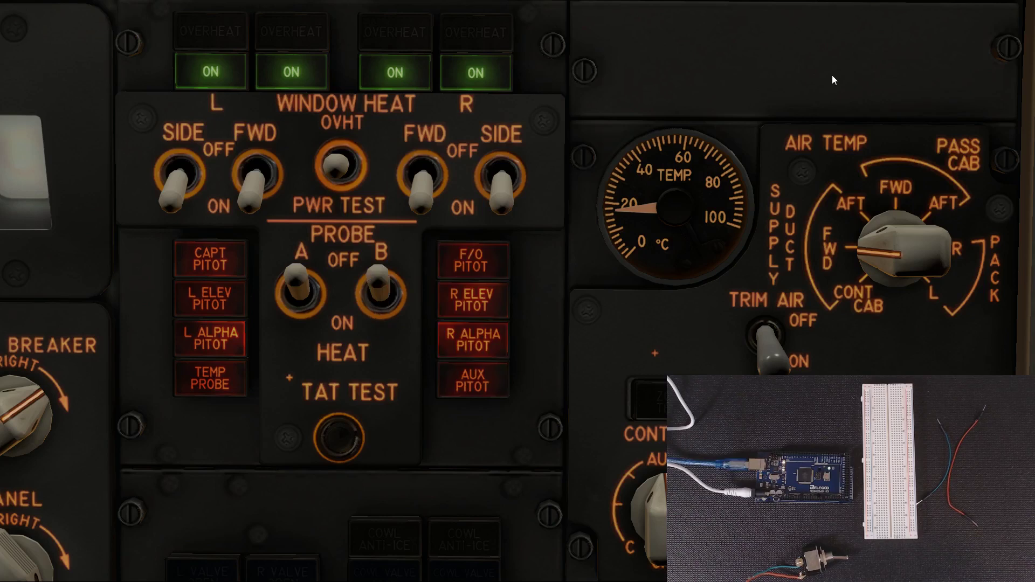
{"action": "mouse_move", "coordinate": [955, 7]}
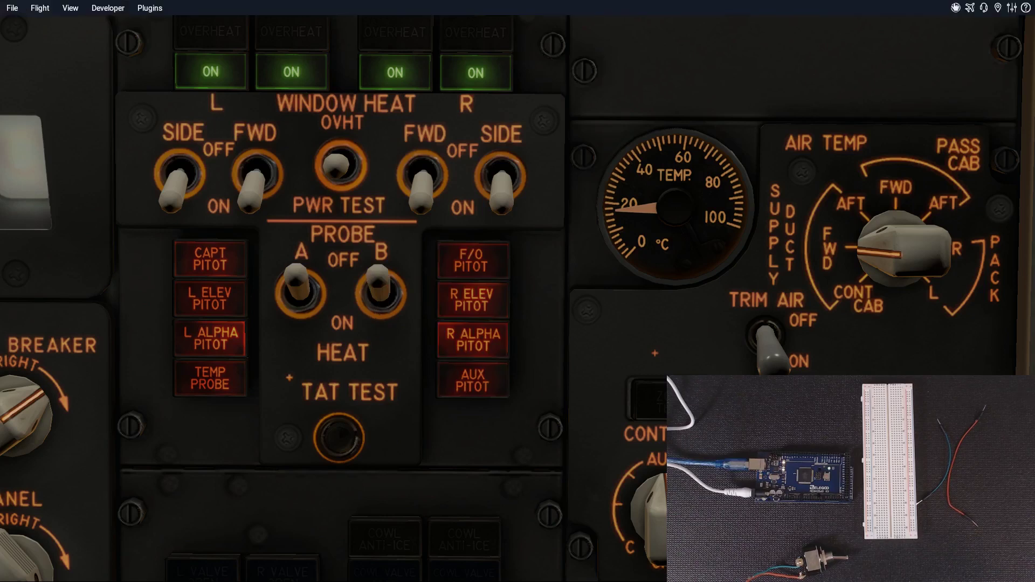